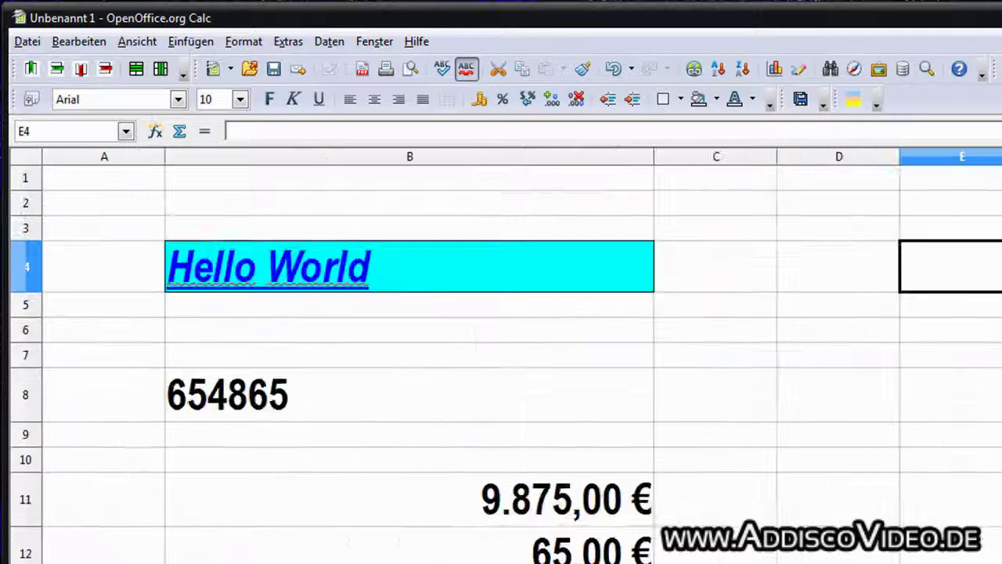
pyautogui.scroll(1, 506, 355)
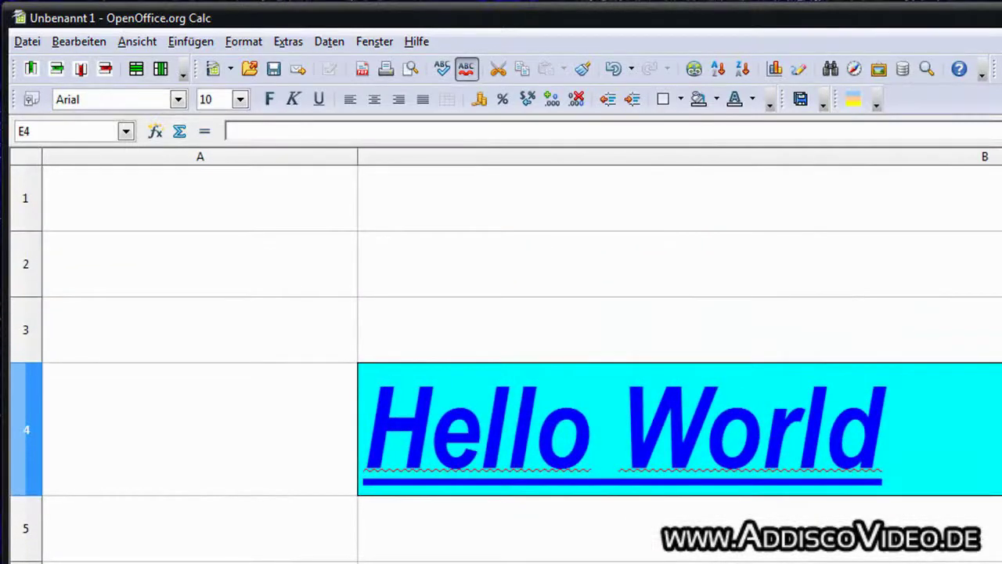
# Step: Review the data on Tabelle1 around the Hello World cell B4
pyautogui.click(642, 427)
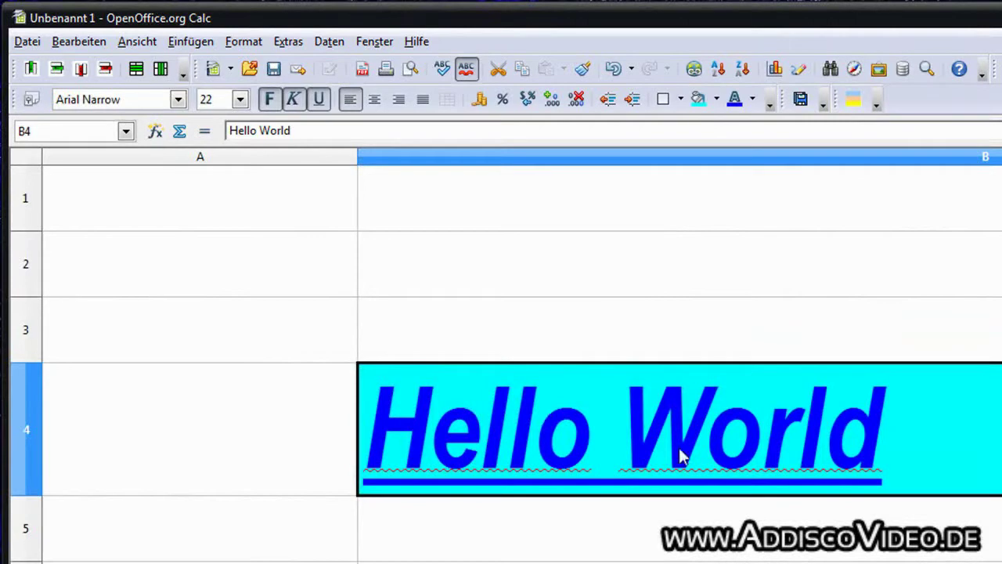
pyautogui.keyDown('ctrl'); pyautogui.scroll(-3, 642, 427); pyautogui.keyUp('ctrl')
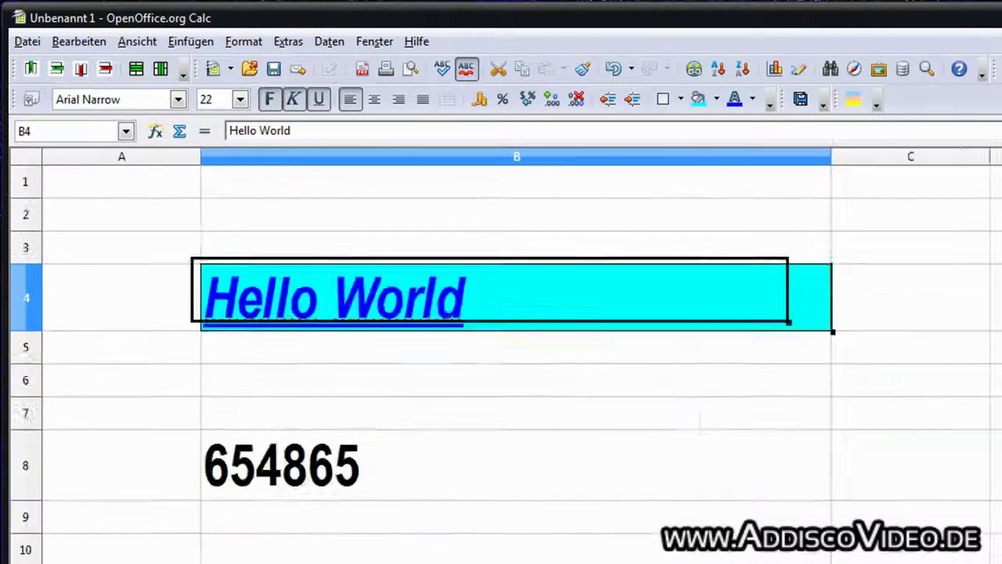
pyautogui.keyDown('ctrl'); pyautogui.scroll(-3, 642, 427); pyautogui.keyUp('ctrl')
pyautogui.click(890, 495)
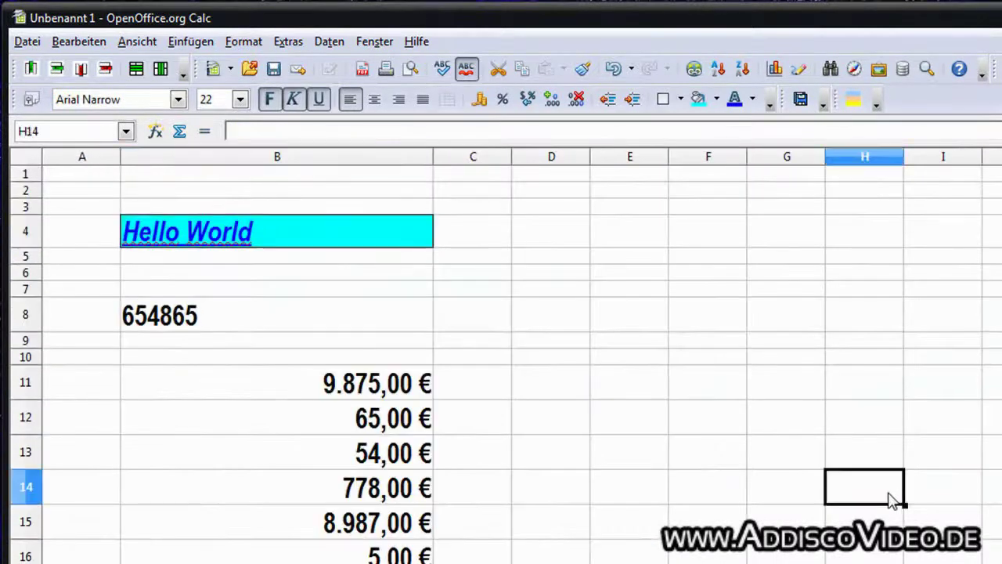
pyautogui.scroll(-1, 890, 494)
pyautogui.scroll(1, 891, 495)
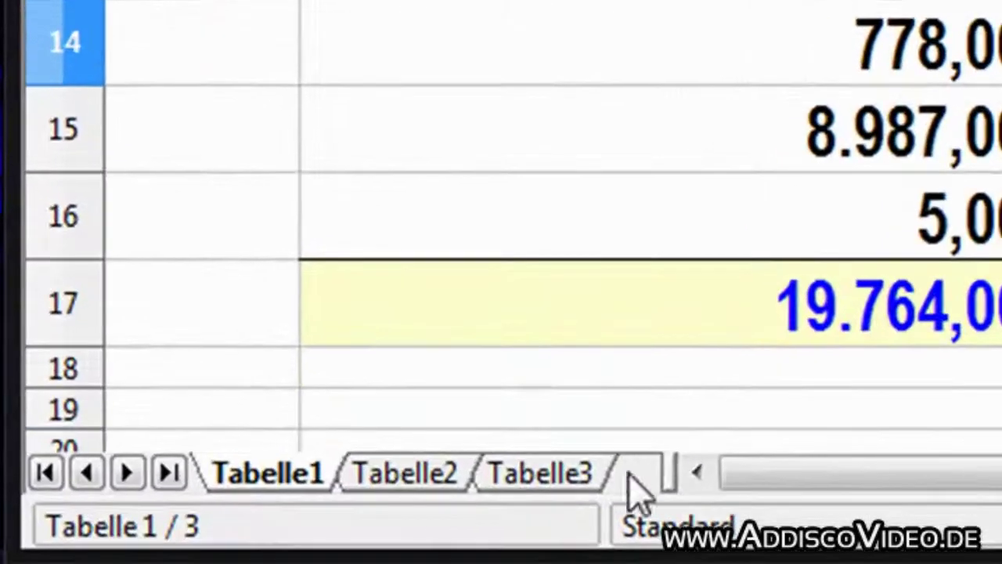
pyautogui.moveTo(667, 472); pyautogui.dragTo(999, 472)
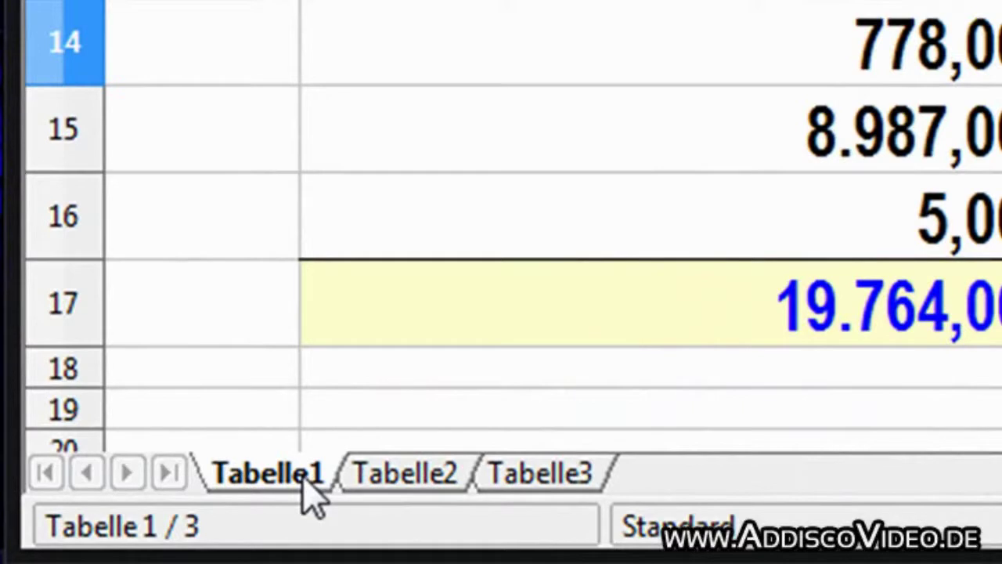
# Step: Look through the Tabelle2 and Tabelle3 sheets, then return to Tabelle1
pyautogui.click(415, 481)
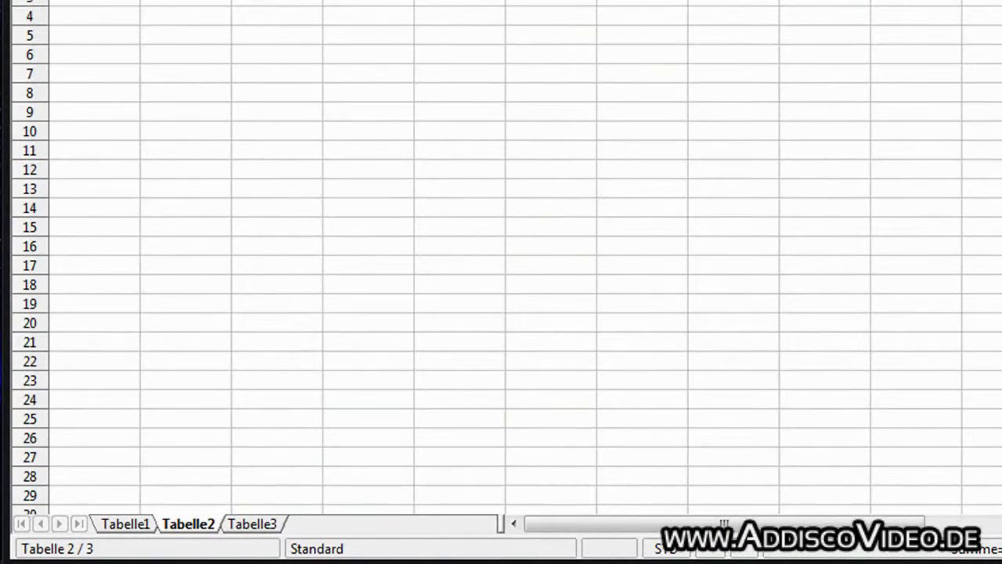
pyautogui.click(252, 526)
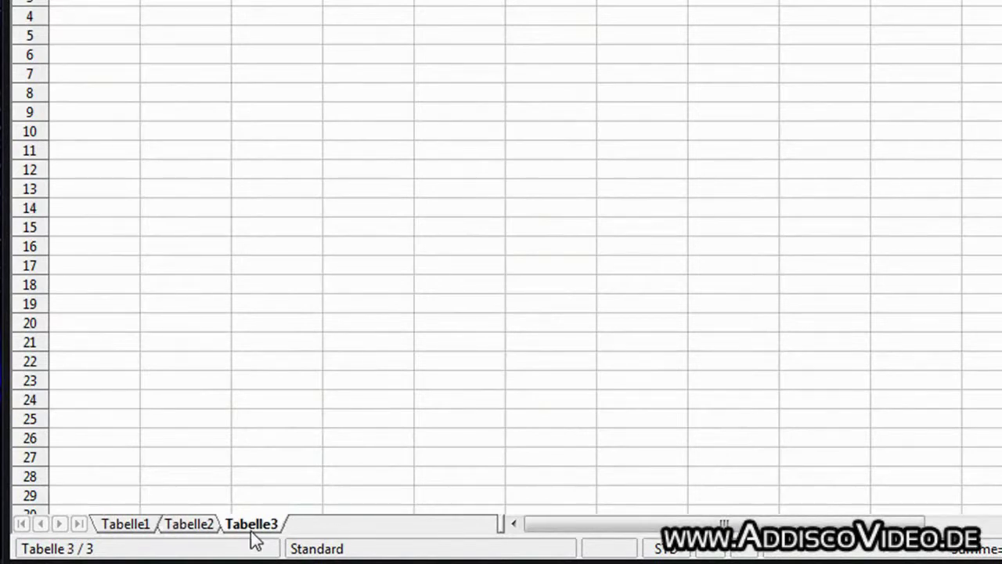
pyautogui.click(139, 526)
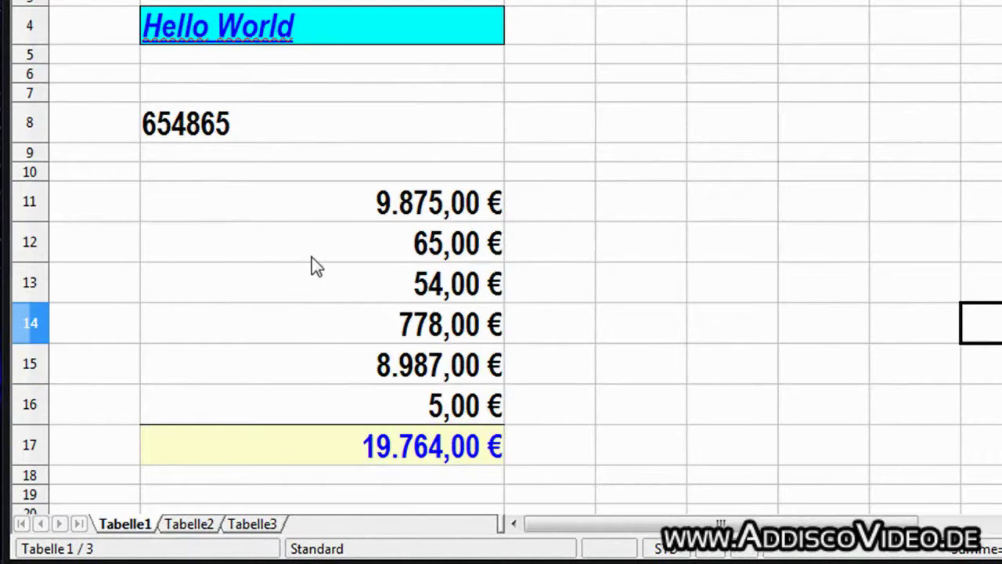
pyautogui.click(651, 1)
pyautogui.click(644, 54)
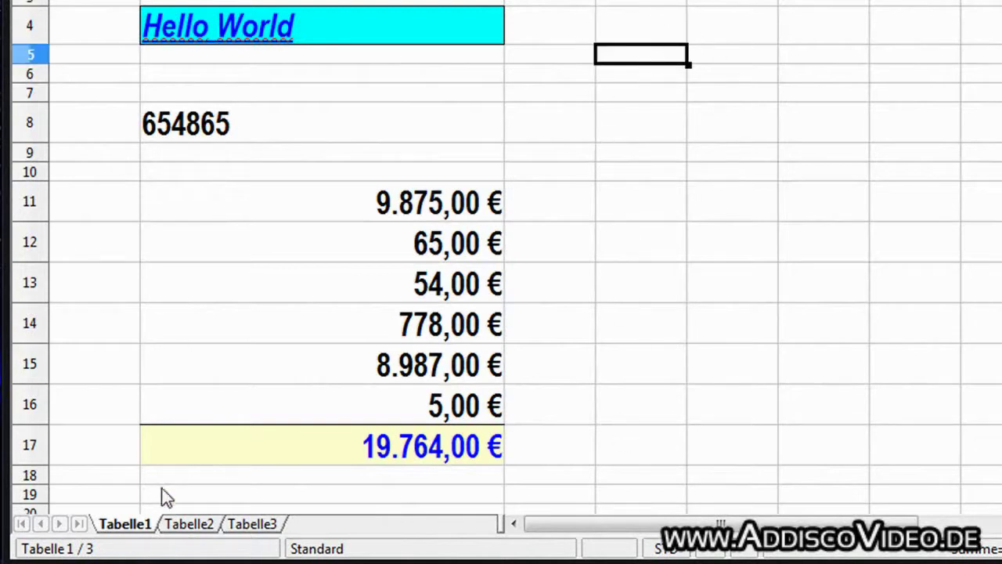
# Step: Choose Tabelle umbenennen… for the Tabelle1 sheet tab
pyautogui.rightClick(125, 536)
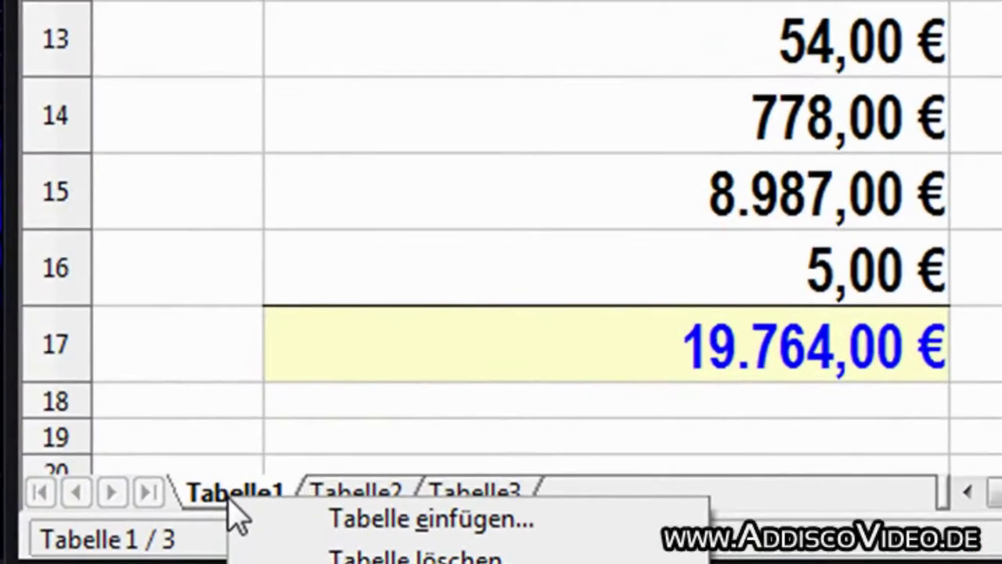
pyautogui.click(247, 437)
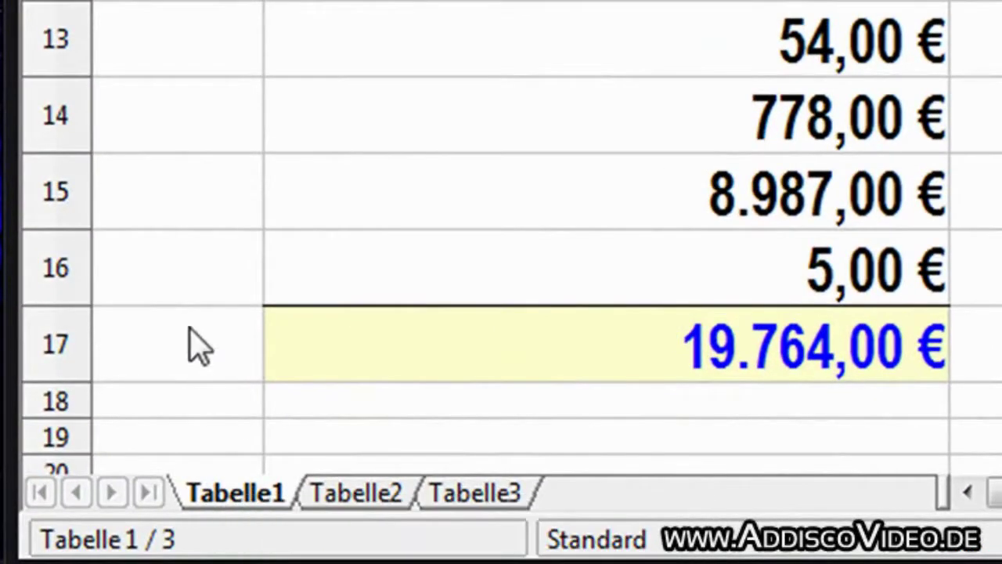
pyautogui.rightClick(255, 498)
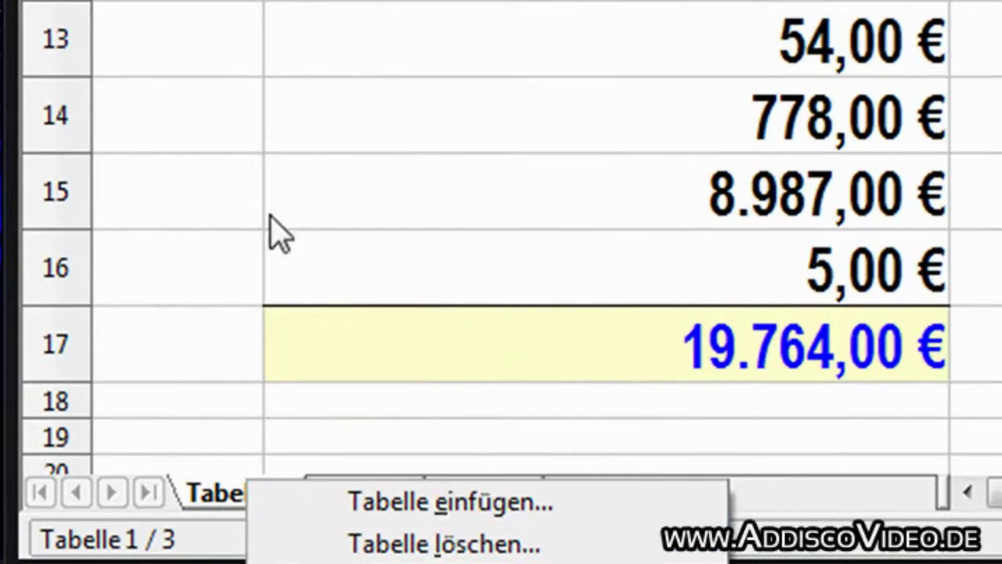
pyautogui.click(261, 133)
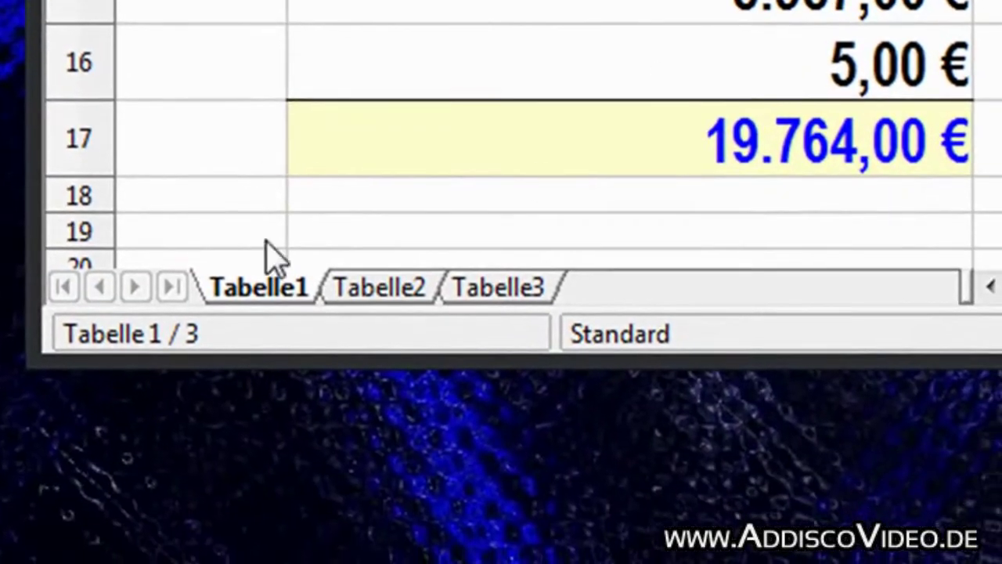
pyautogui.rightClick(279, 288)
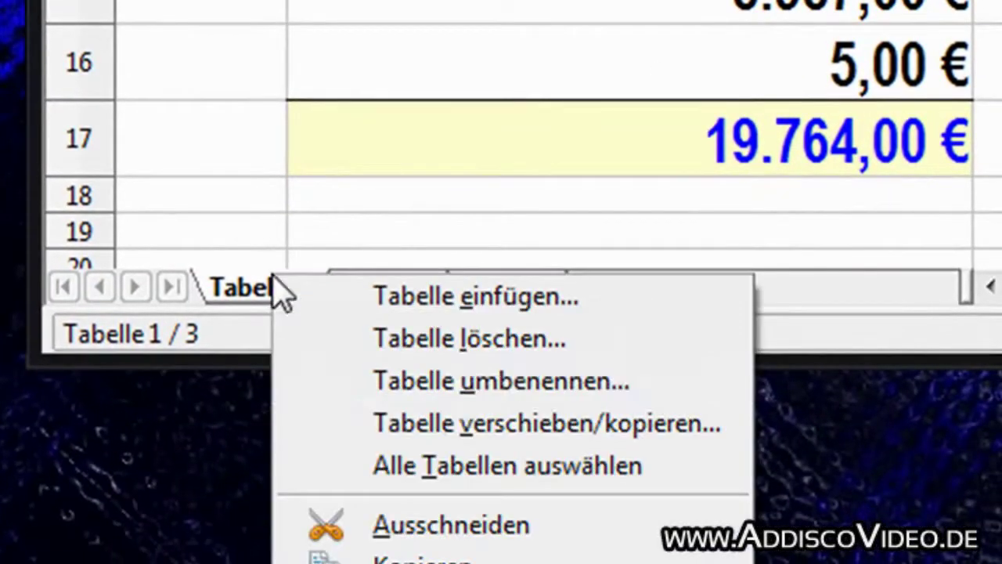
pyautogui.click(498, 389)
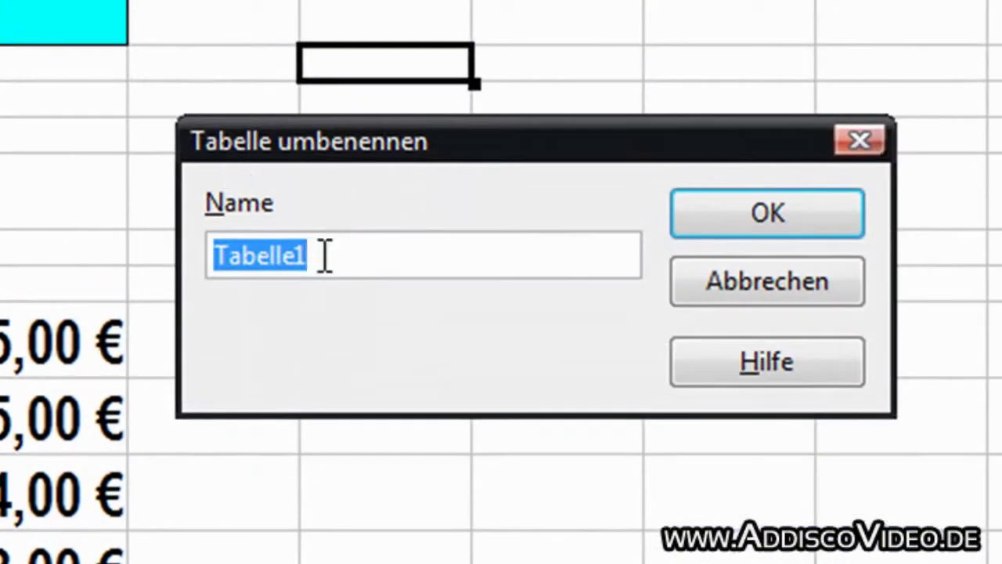
# Step: Replace the name Tabelle1 with 'Haushaltsberechnung', confirm, and switch to Tabelle2
pyautogui.click(325, 255)
pyautogui.hotkey('shift', 'Home')
pyautogui.write('Haushaltsberechnung')
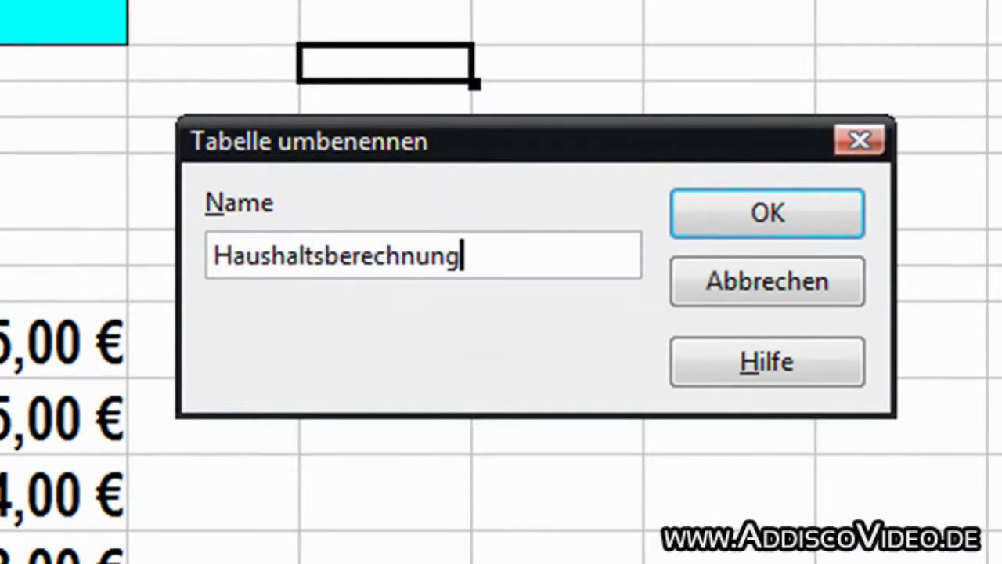
pyautogui.click(712, 207)
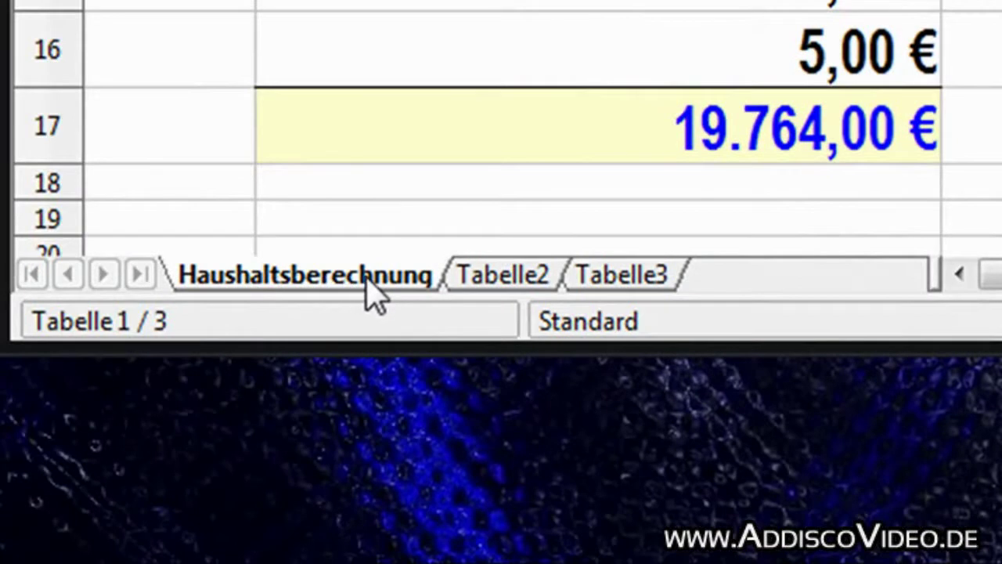
pyautogui.click(482, 284)
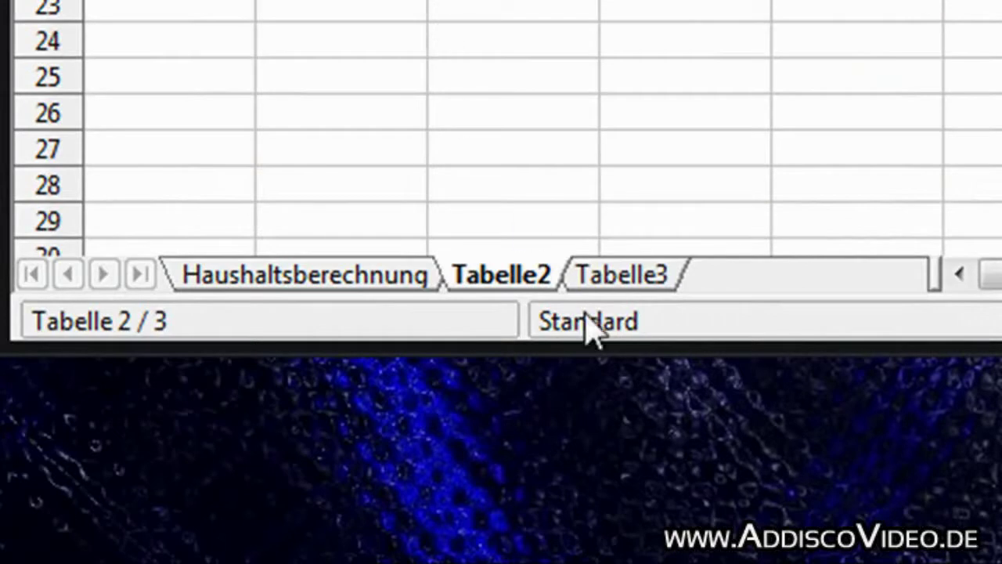
# Step: Rename Tabelle2 to 'NR', then switch to Tabelle3
pyautogui.rightClick(516, 278)
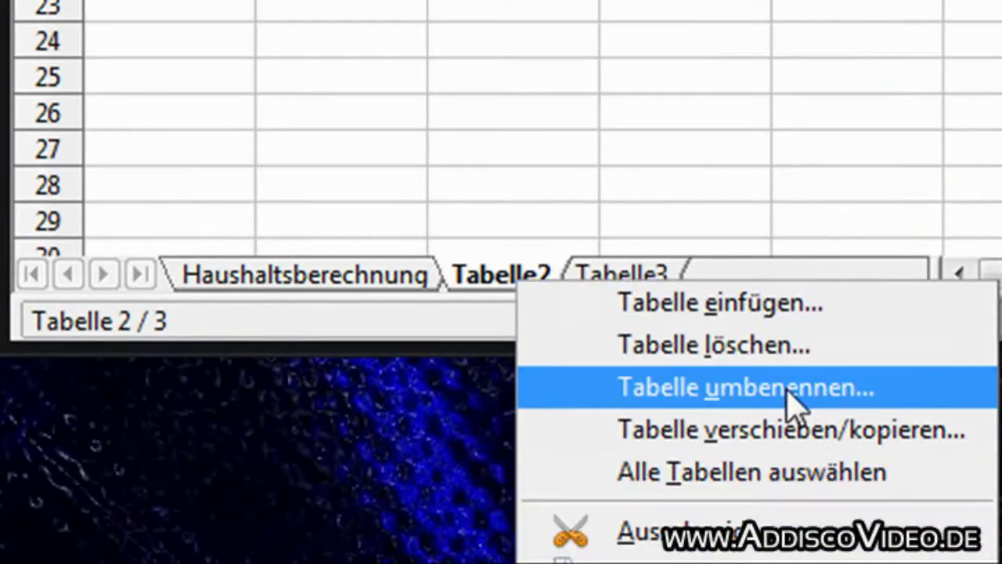
pyautogui.click(788, 404)
pyautogui.write('NR')
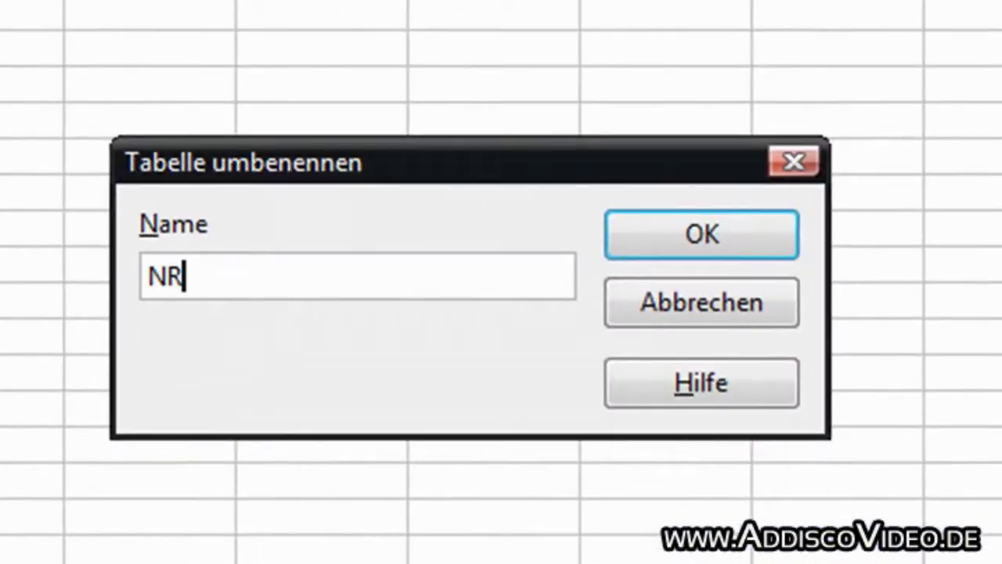
pyautogui.click(718, 240)
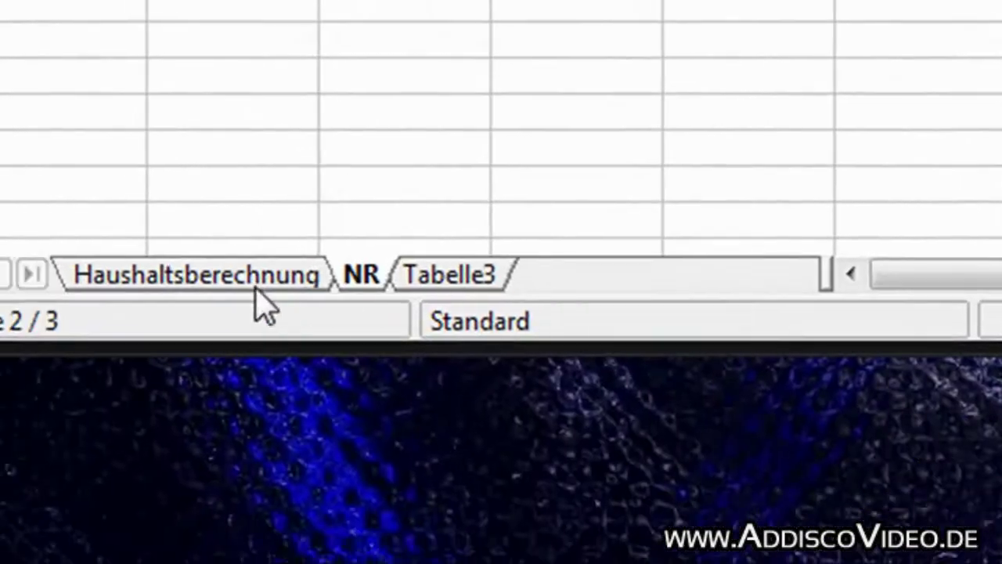
pyautogui.click(425, 276)
# Step: Insert a sheet named 'Neue TB' in place of the default Tabelle4, before Tabelle3
pyautogui.rightClick(566, 285)
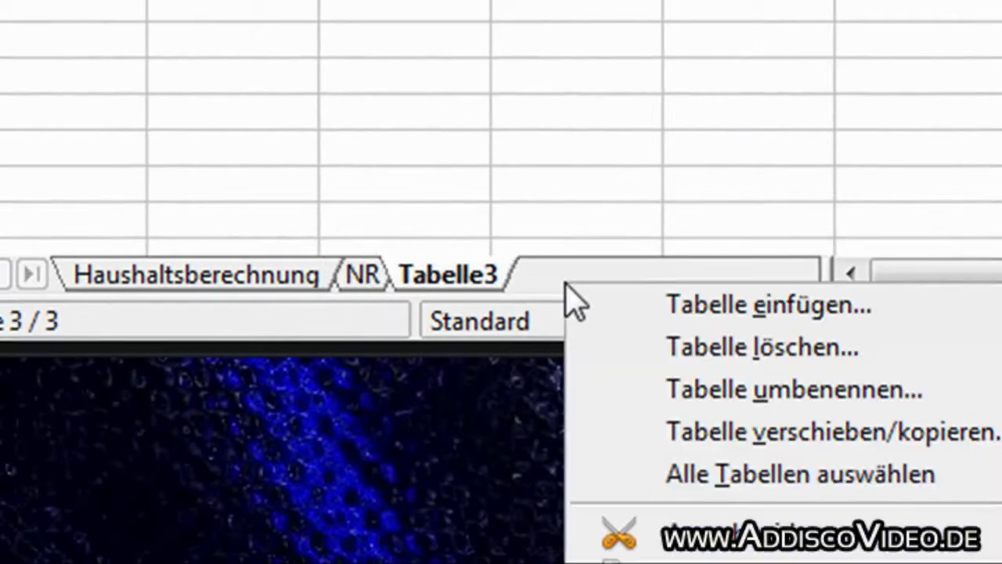
pyautogui.click(653, 313)
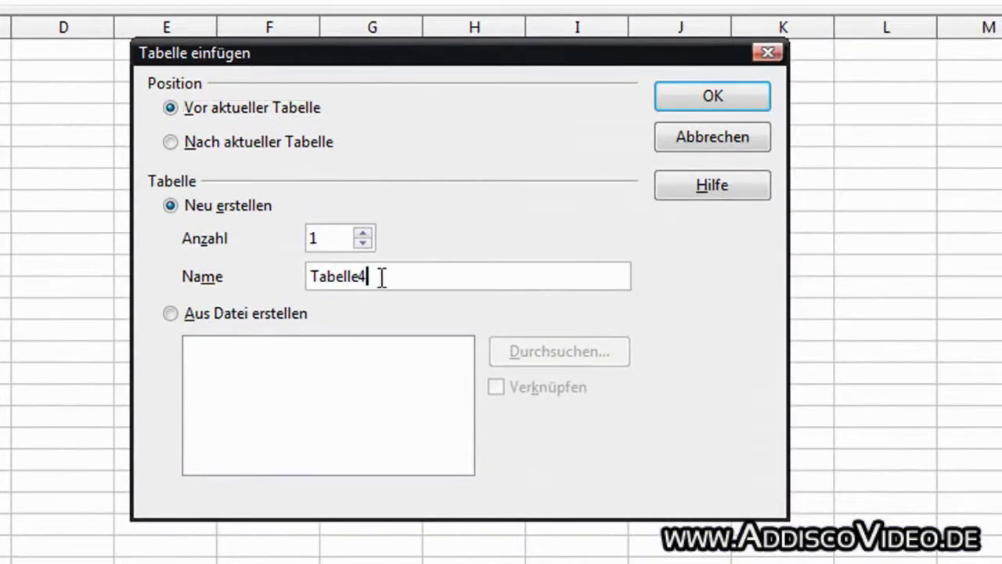
pyautogui.moveTo(382, 277); pyautogui.dragTo(274, 277)
pyautogui.write('Neue TB')
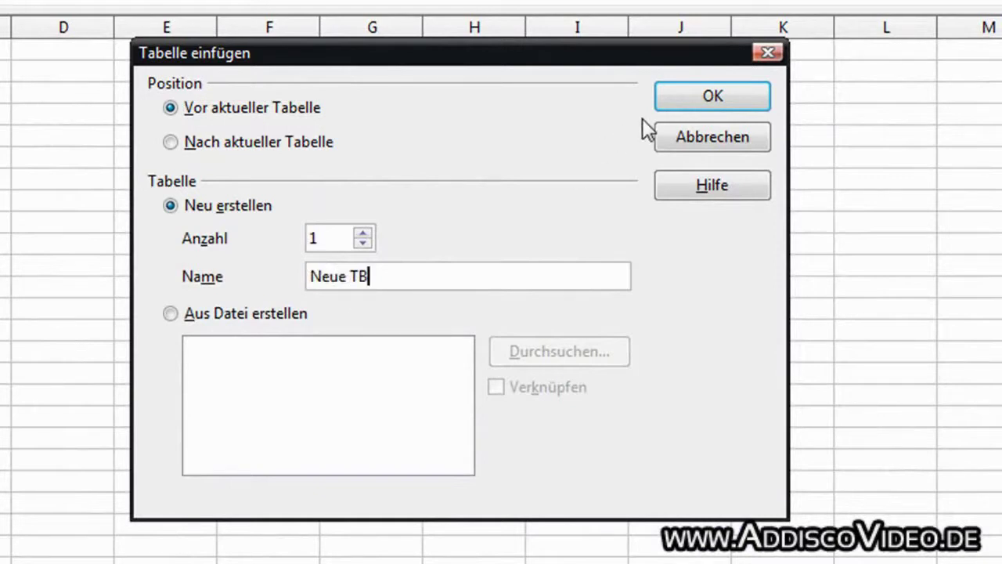
pyautogui.click(695, 106)
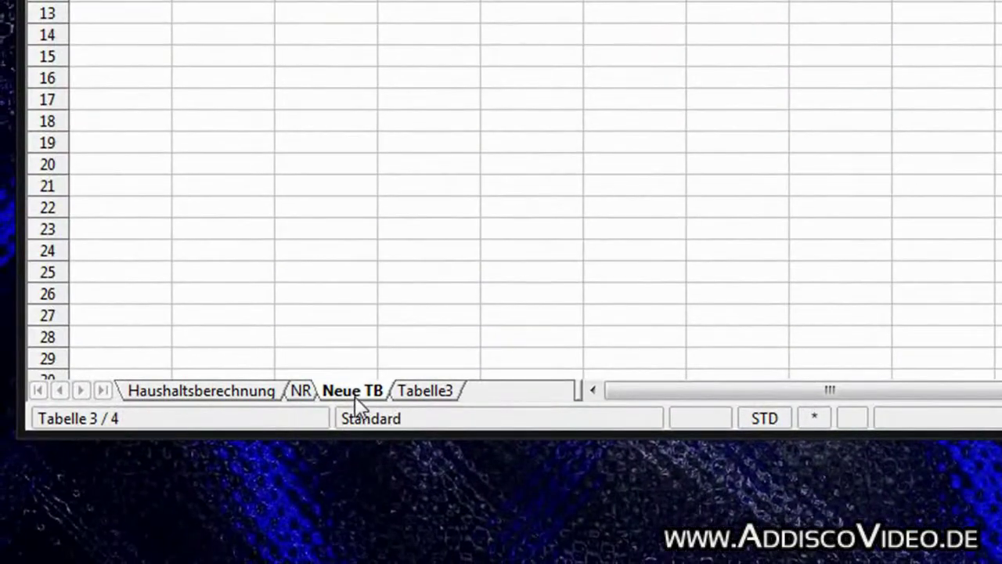
pyautogui.moveTo(410, 394); pyautogui.dragTo(477, 392)
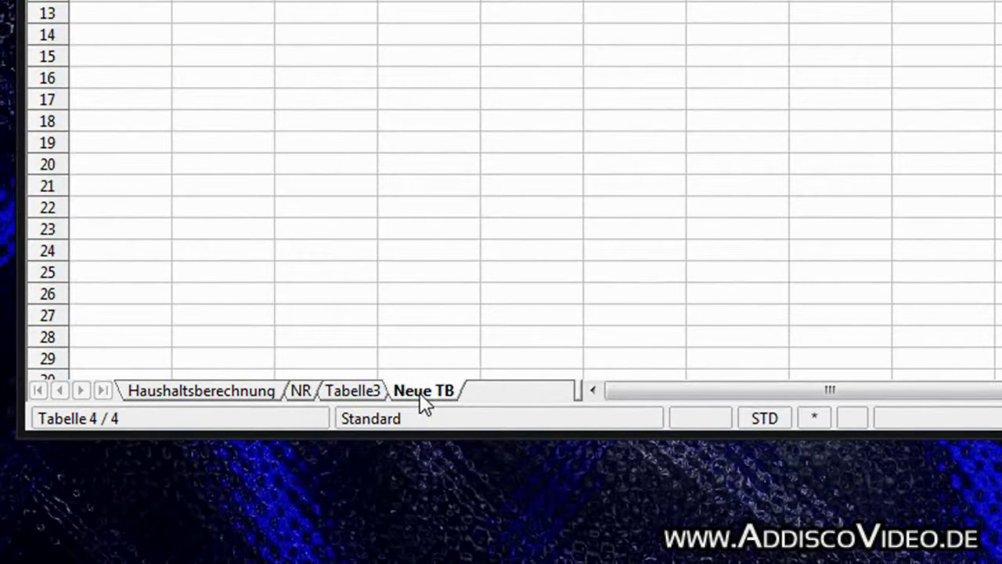
pyautogui.moveTo(419, 392); pyautogui.dragTo(291, 391)
pyautogui.moveTo(159, 391); pyautogui.dragTo(400, 394)
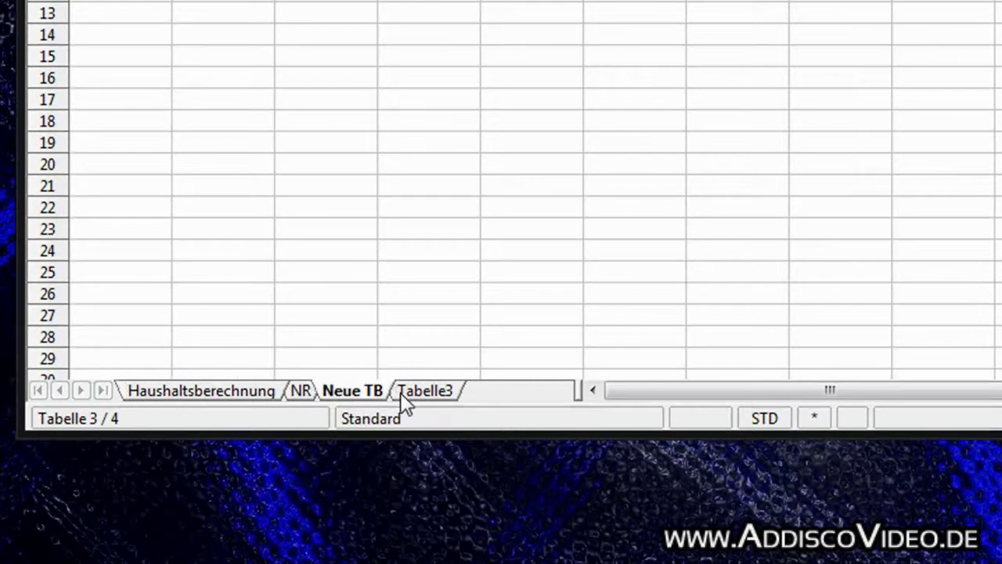
# Step: Delete the Neue TB sheet and confirm with Ja
pyautogui.rightClick(486, 386)
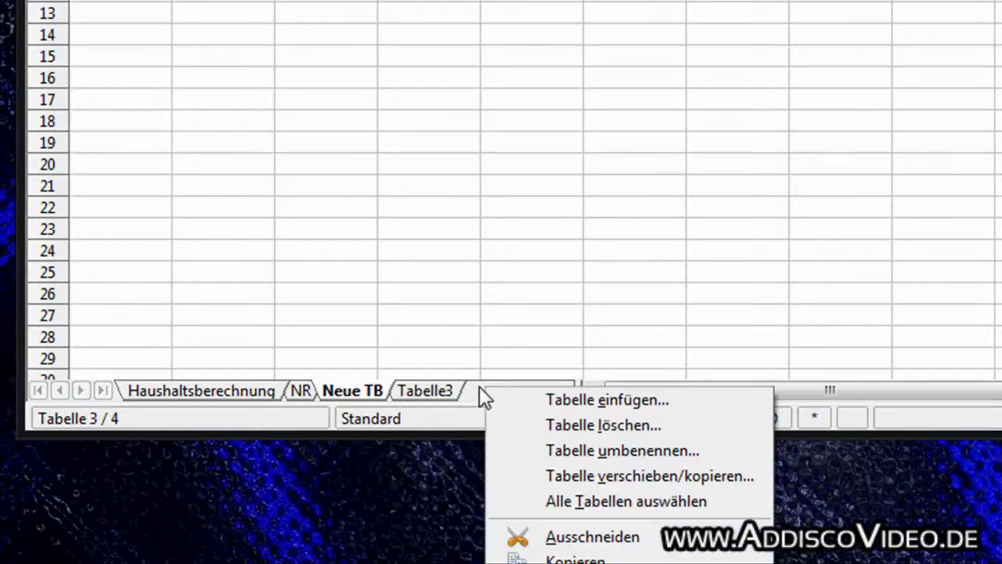
pyautogui.rightClick(375, 390)
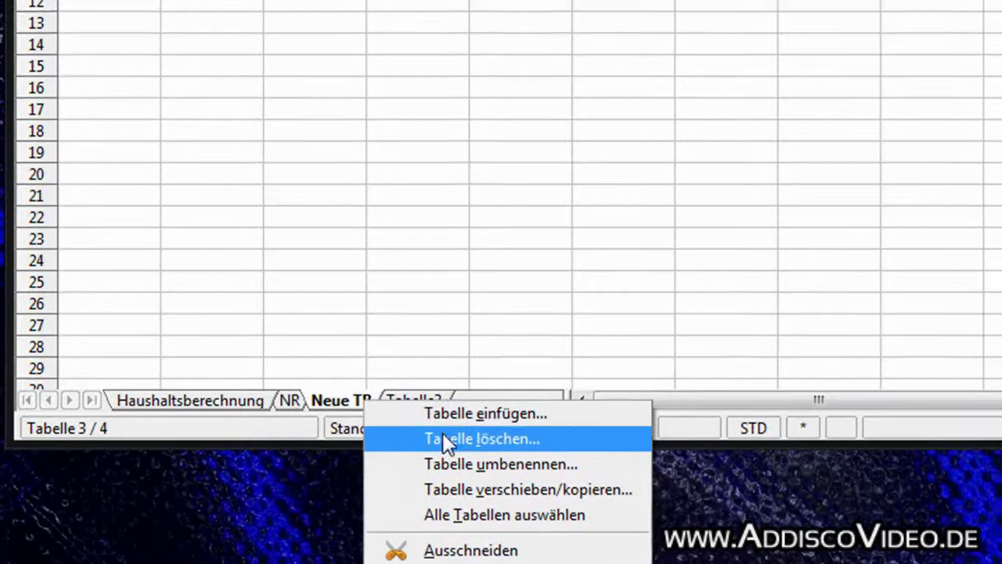
pyautogui.click(459, 430)
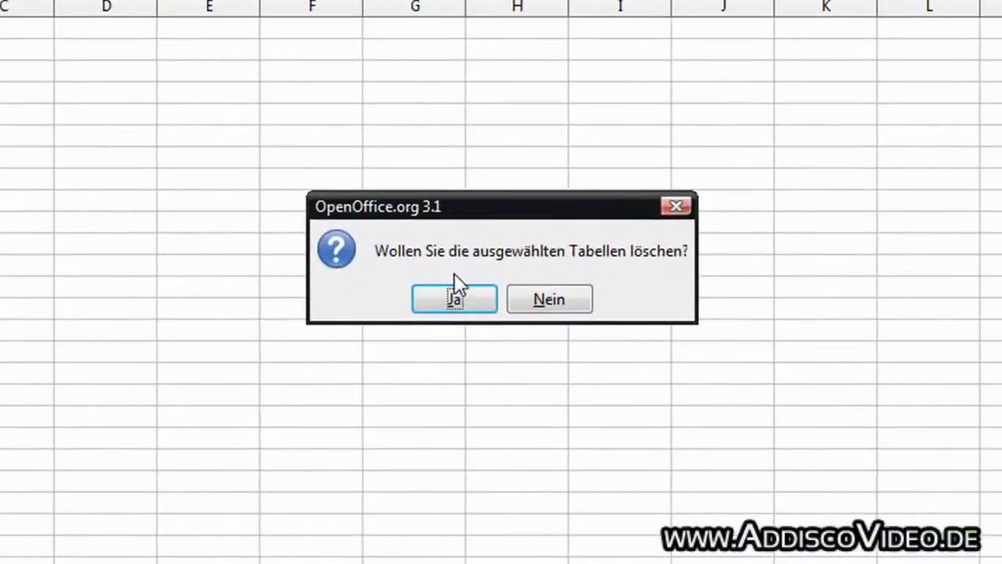
pyautogui.click(465, 304)
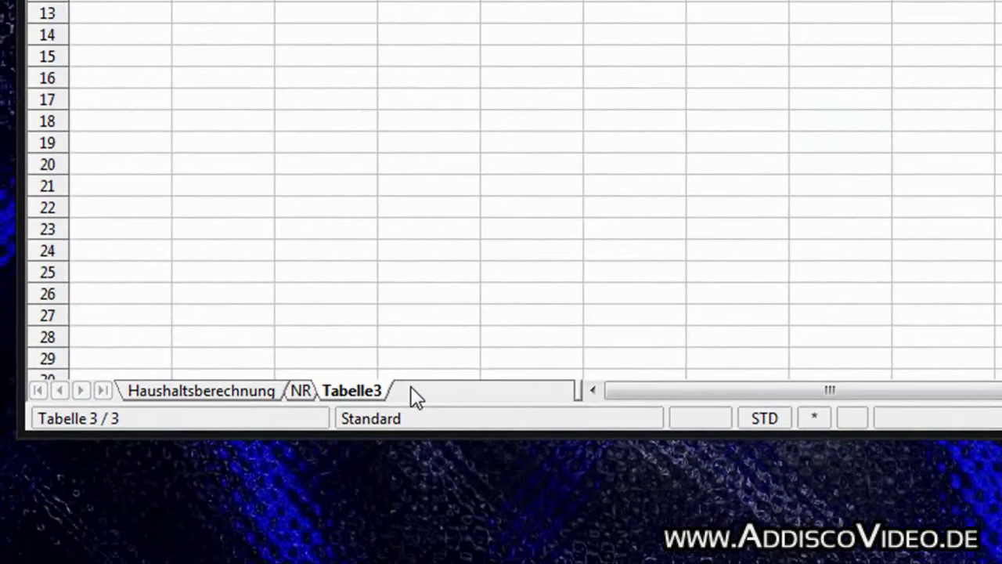
# Step: Pass through the NR sheet back to Haushaltsberechnung with its 19.764,00 € total
pyautogui.rightClick(307, 474)
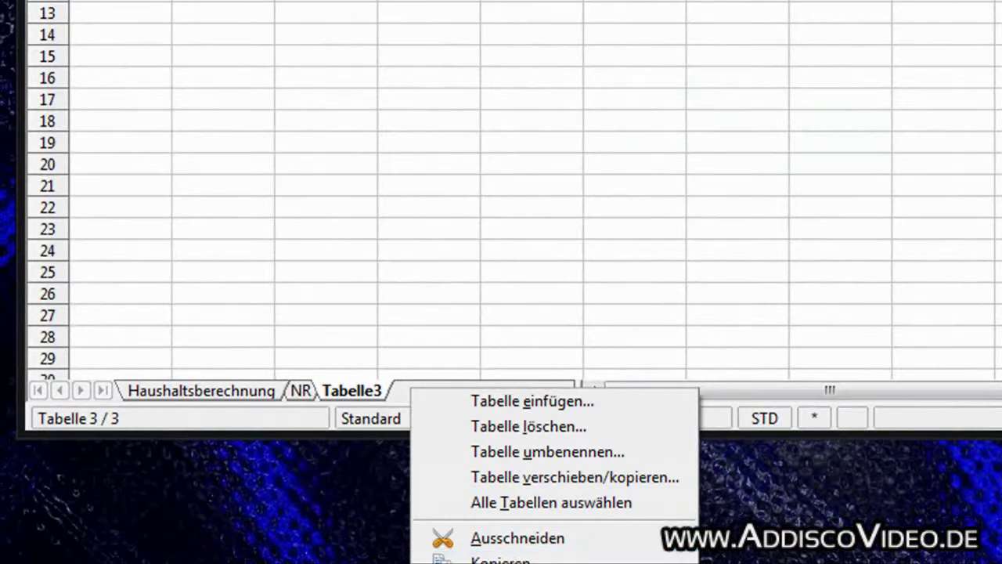
pyautogui.press('Escape')
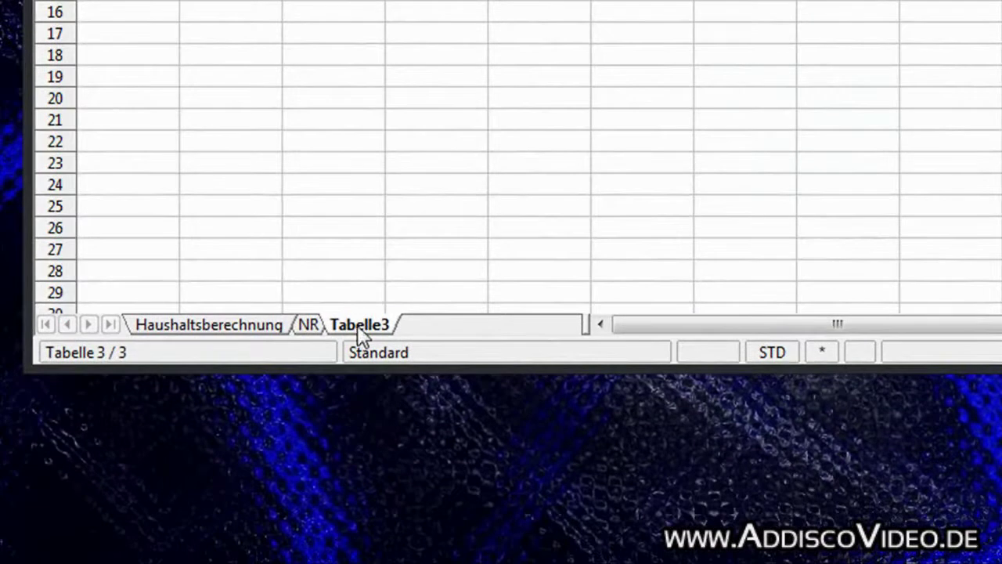
pyautogui.rightClick(359, 329)
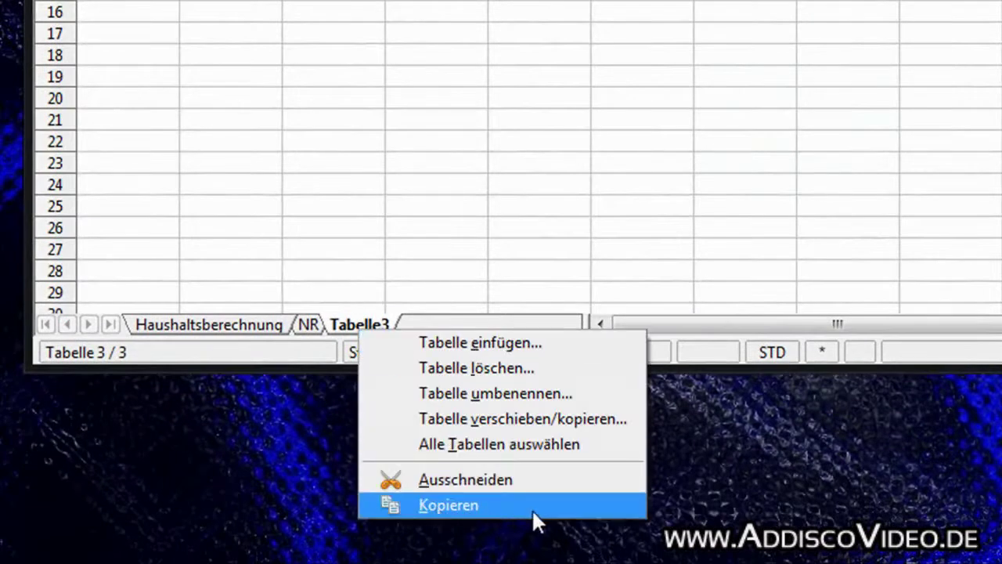
pyautogui.click(411, 192)
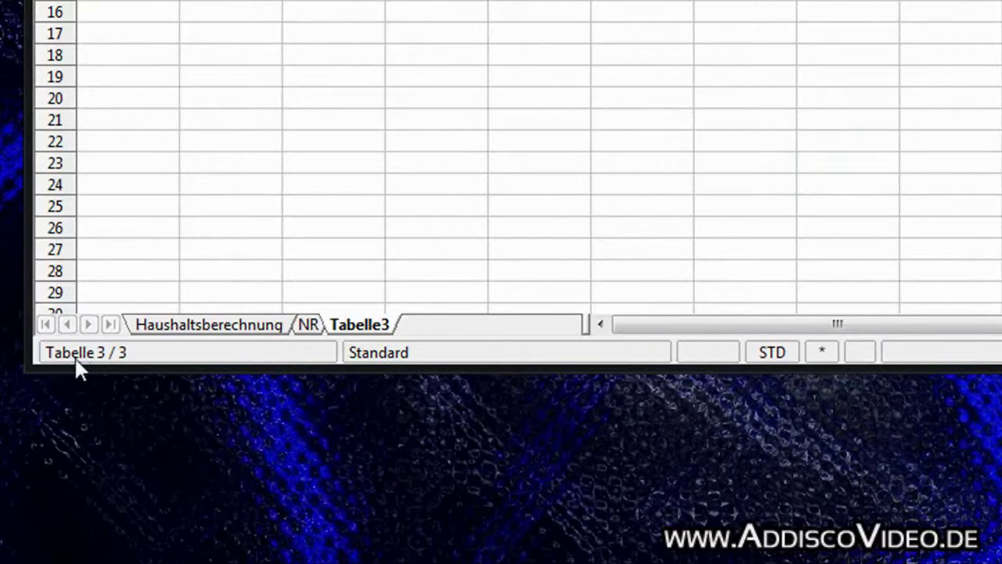
pyautogui.click(311, 327)
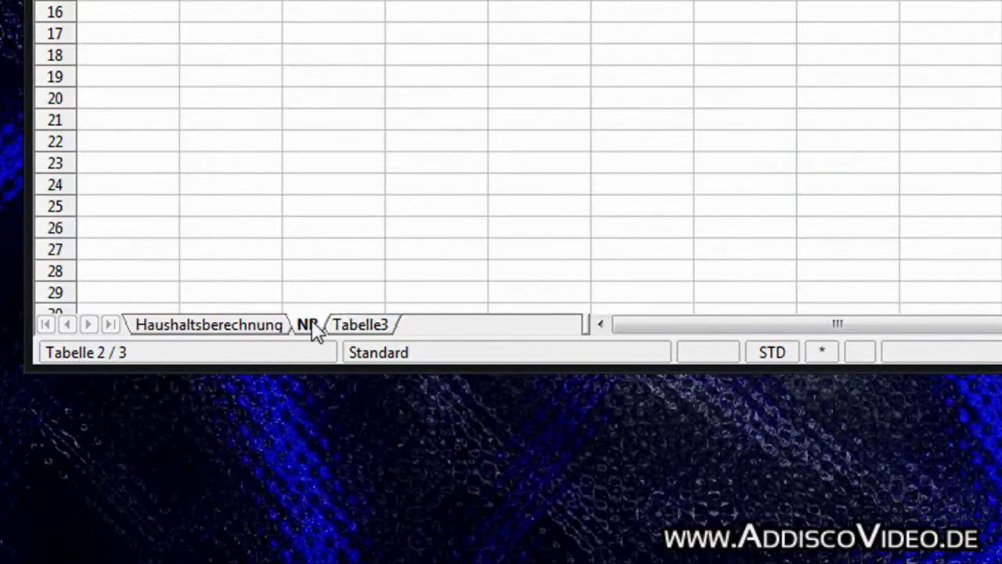
pyautogui.click(196, 327)
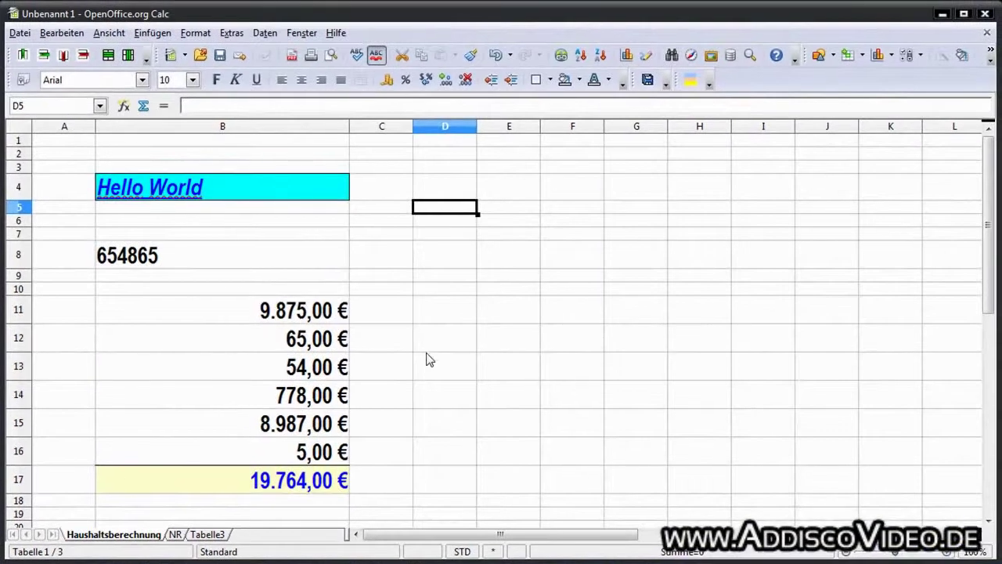
# Step: Start saving the untitled spreadsheet, bringing up Speichern unter with Unbenannt 1.ods proposed
pyautogui.click(430, 361)
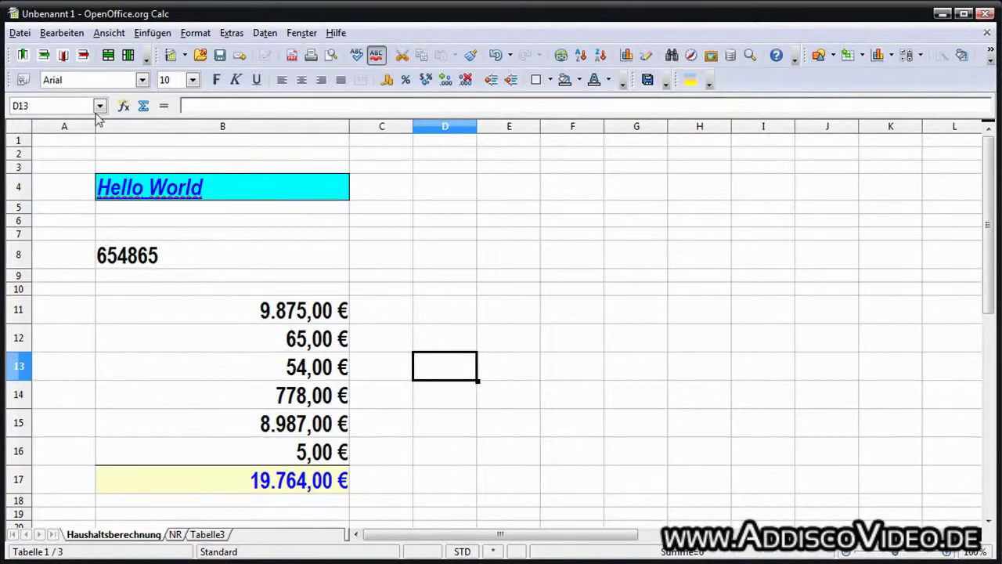
pyautogui.click(21, 34)
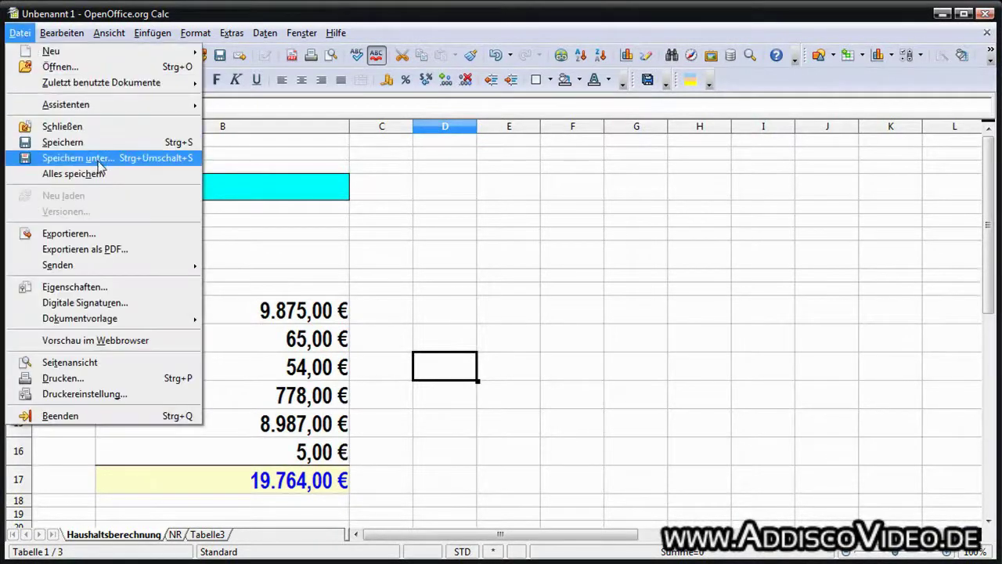
pyautogui.click(239, 188)
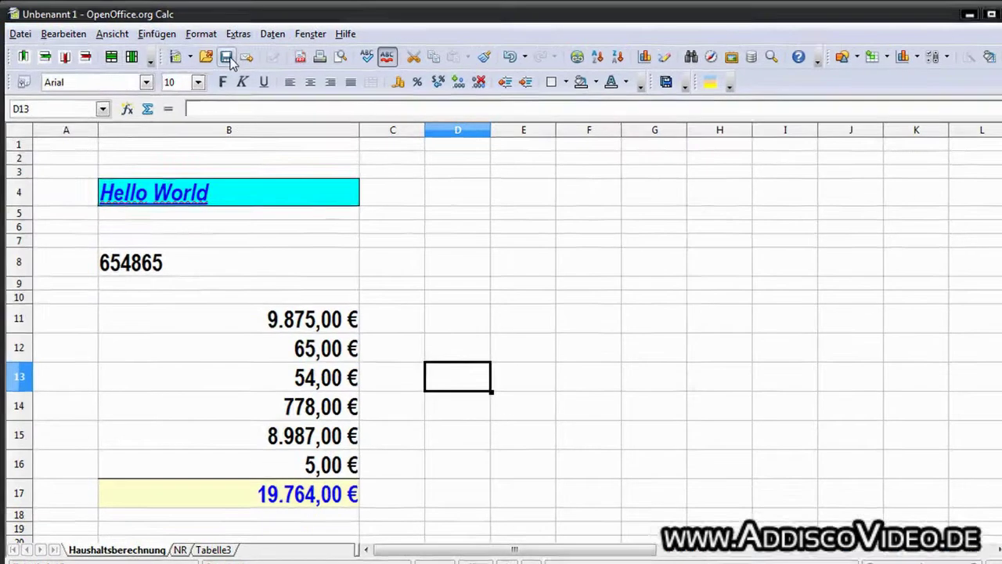
pyautogui.click(220, 54)
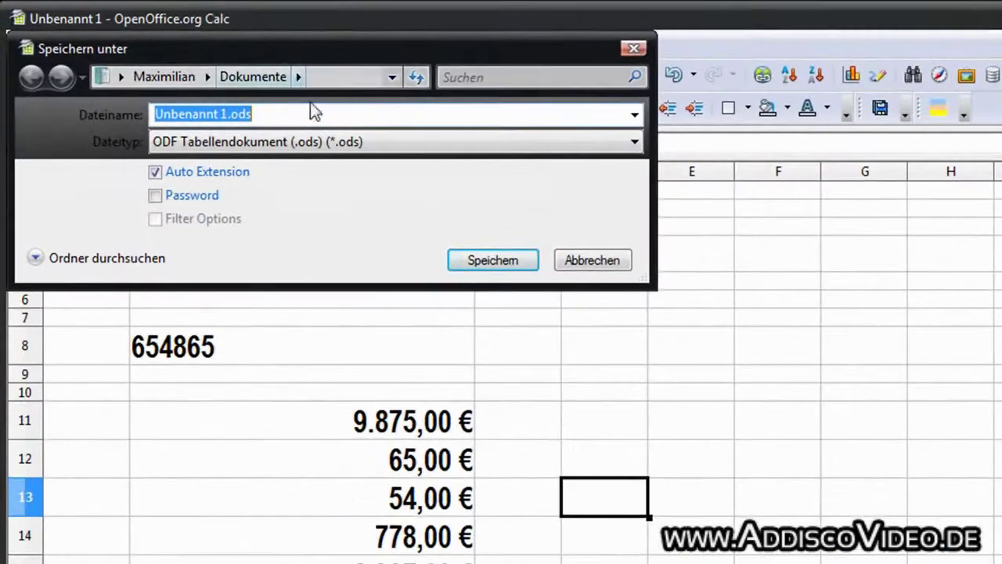
# Step: Replace the proposed file name with 'Testtabelle' in the Dokumente folder
pyautogui.click(119, 77)
pyautogui.press('Escape')
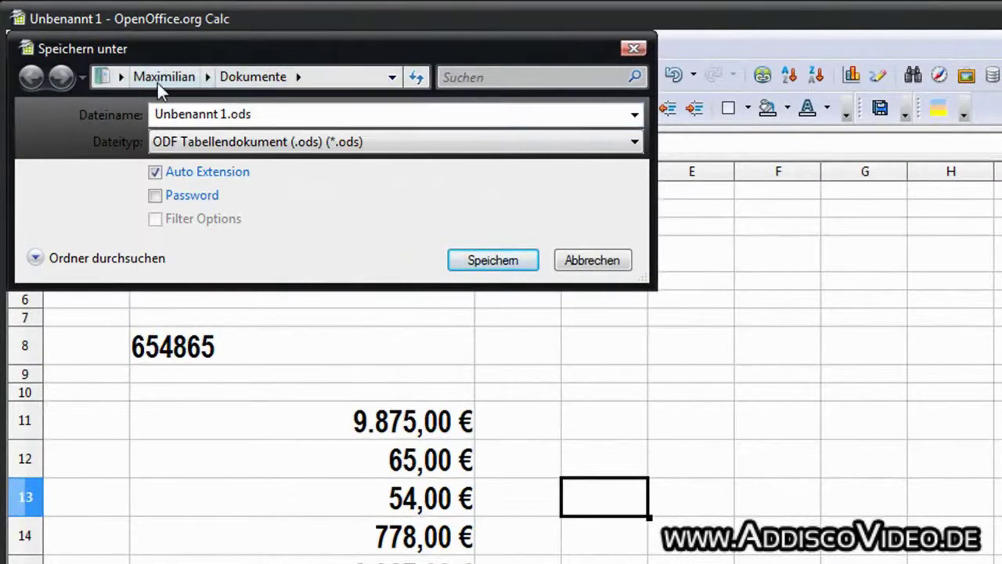
pyautogui.tripleClick(271, 114)
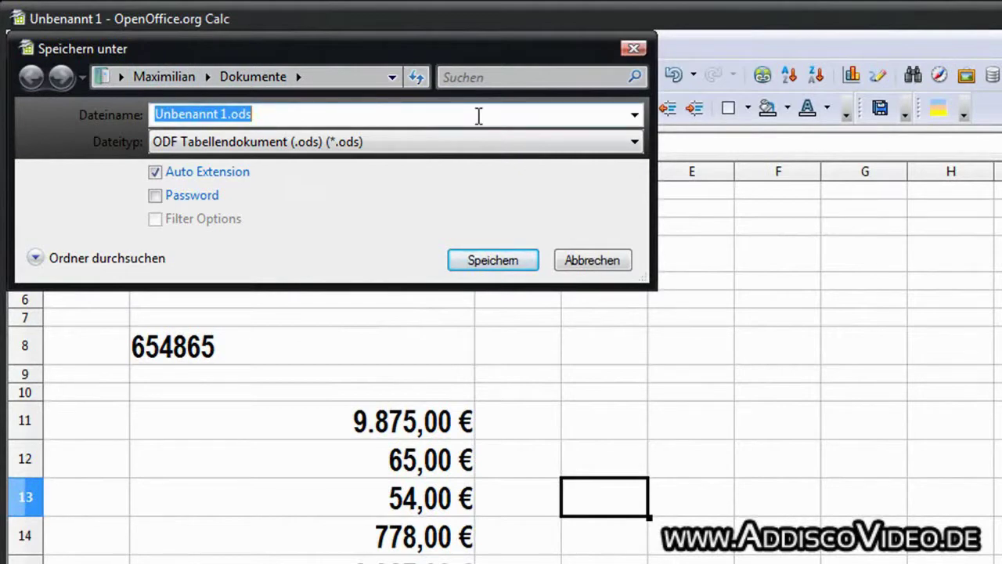
pyautogui.write('Testtabelle')
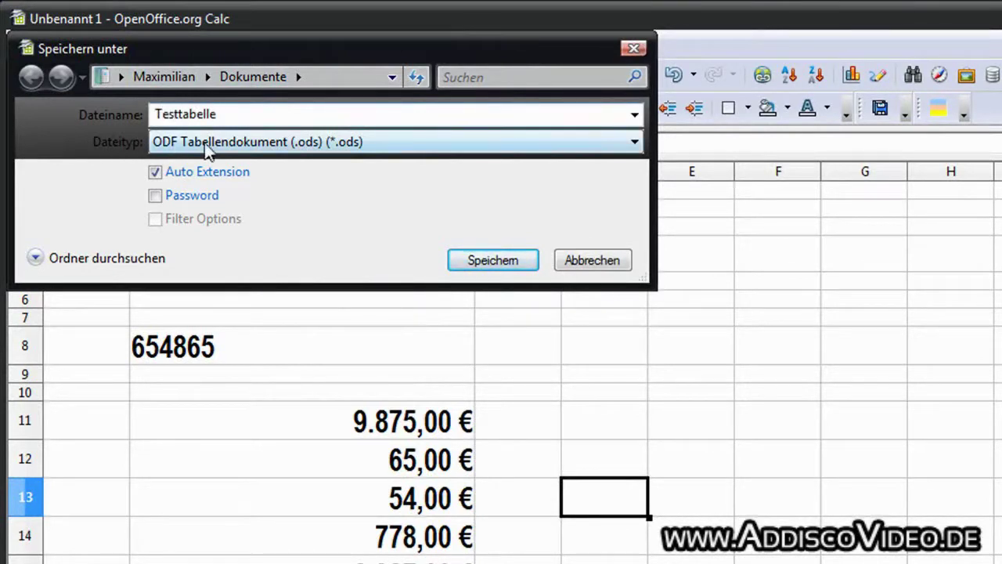
# Step: Save as Testtabelle in ODF Tabellendokument format, leaving password protection off
pyautogui.click(537, 147)
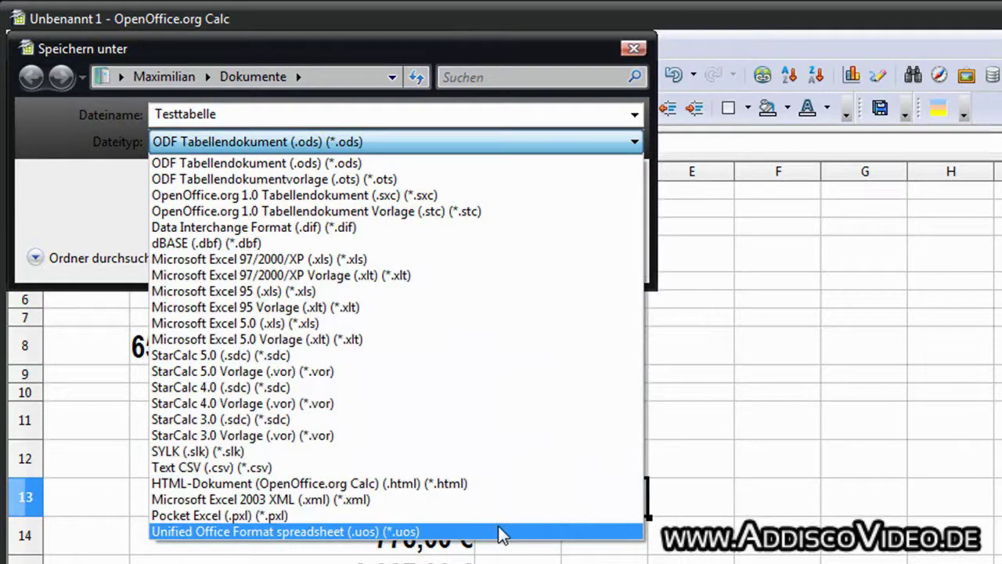
pyautogui.click(282, 117)
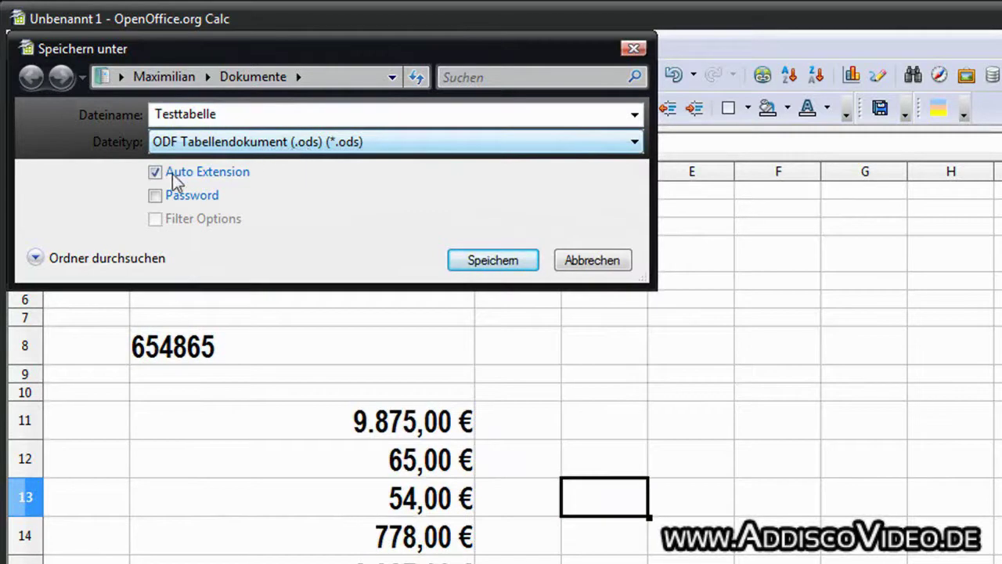
pyautogui.click(156, 196)
pyautogui.click(155, 197)
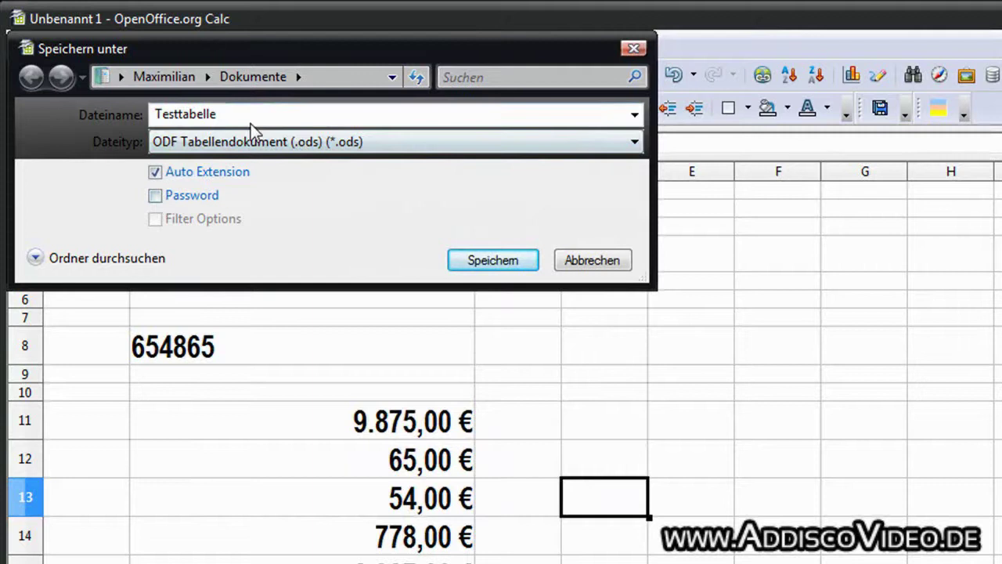
pyautogui.click(474, 265)
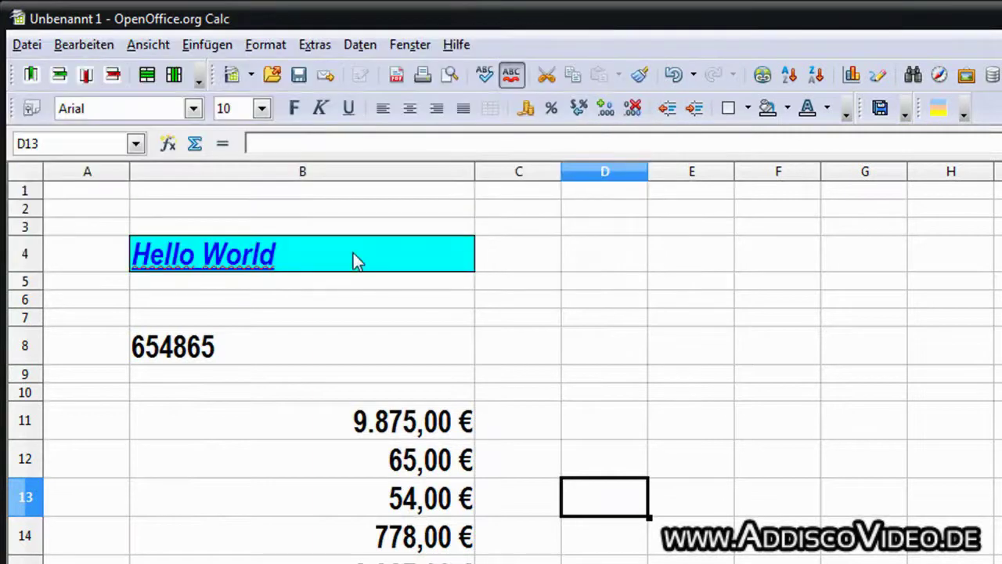